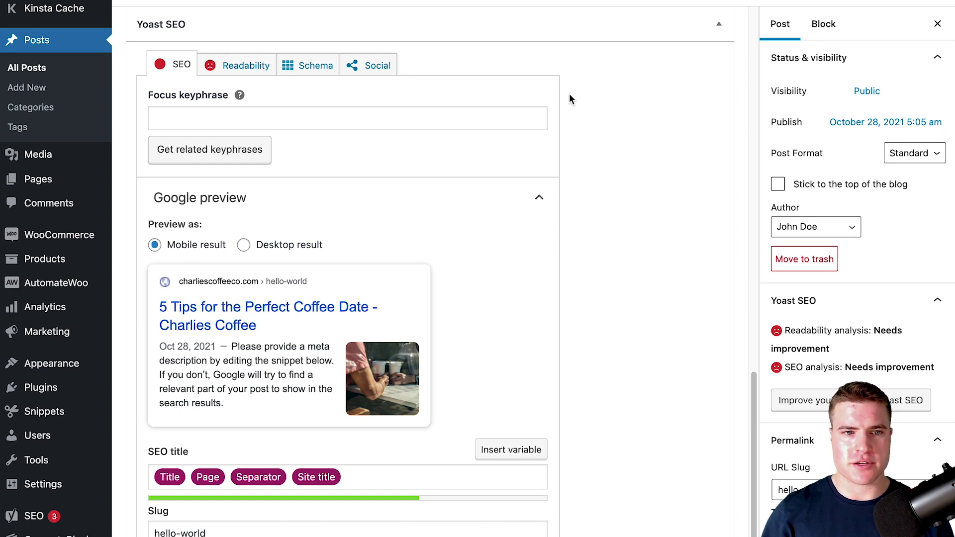
# Step: Open the Starter Package product from the Products list for editing
pyautogui.scroll(1, 497, 123)
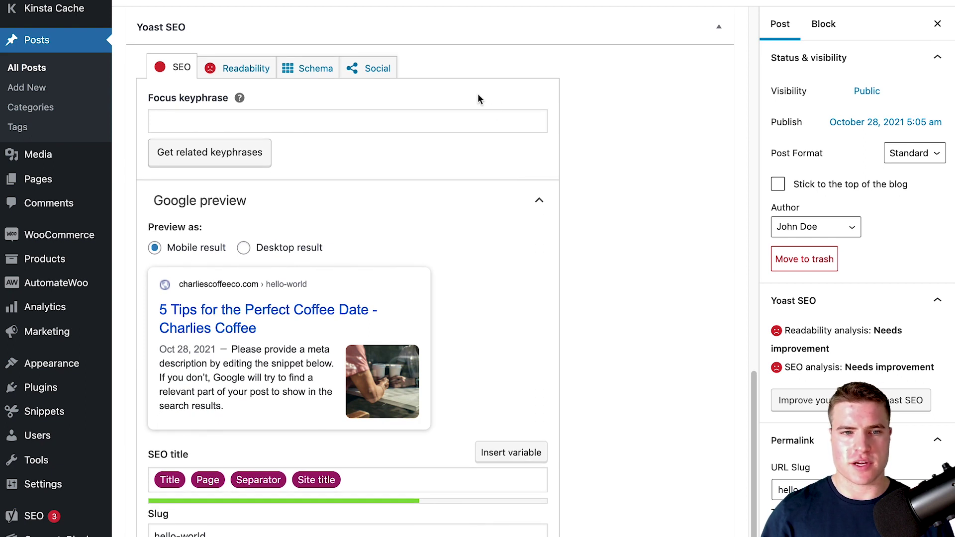
pyautogui.scroll(4, 477, 95)
pyautogui.moveTo(45, 259)
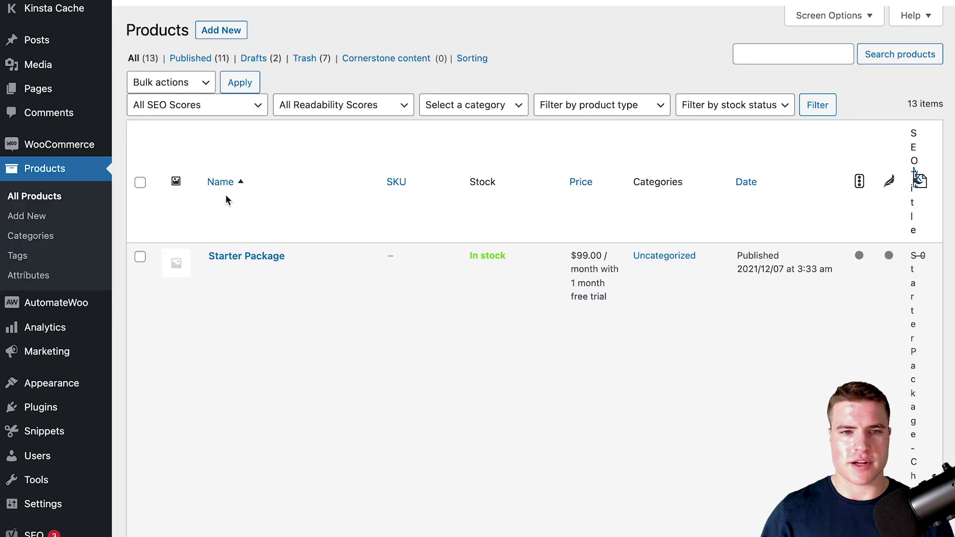
pyautogui.scroll(-2, 257, 263)
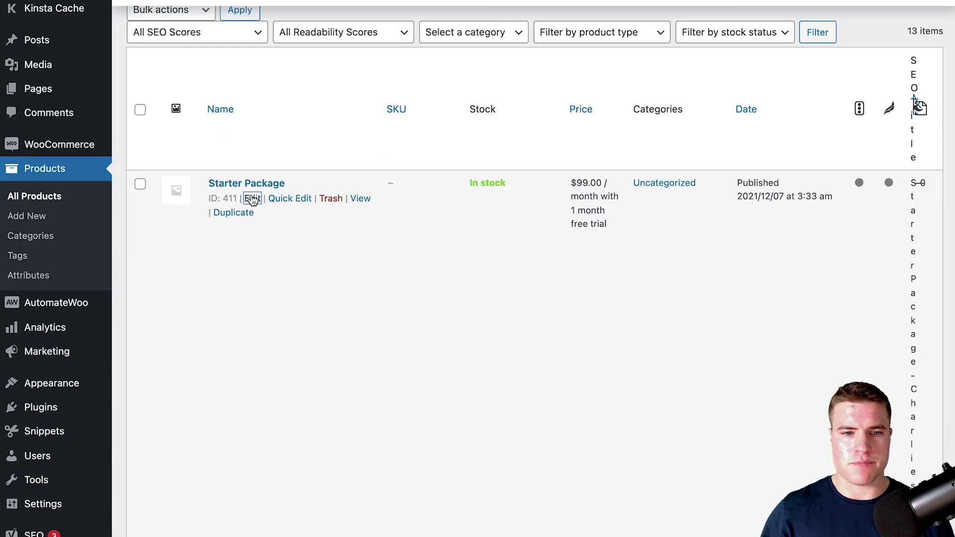
pyautogui.click(252, 196)
# Step: Review the editor to see Yoast SEO sitting above Product data, then go to Snippets
pyautogui.scroll(-8, 438, 214)
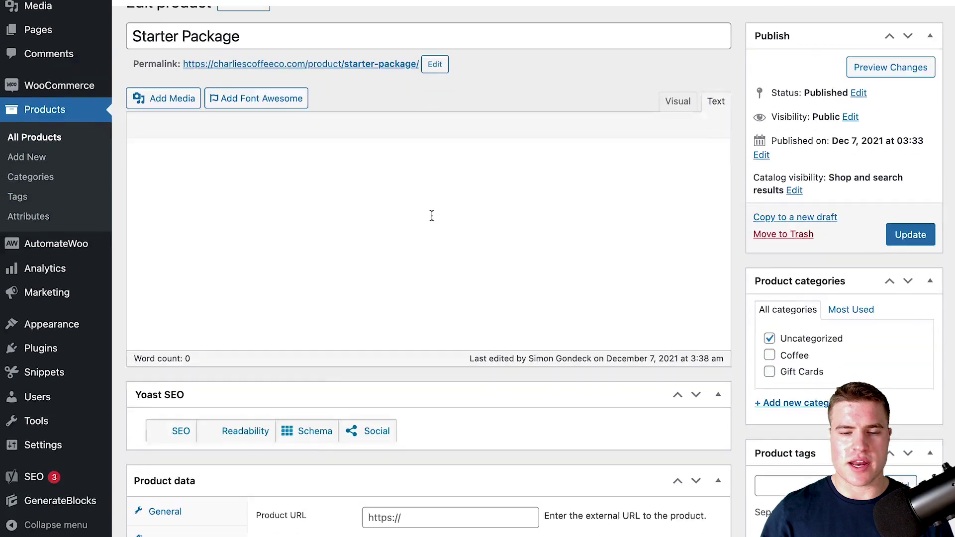
pyautogui.scroll(-10, 349, 270)
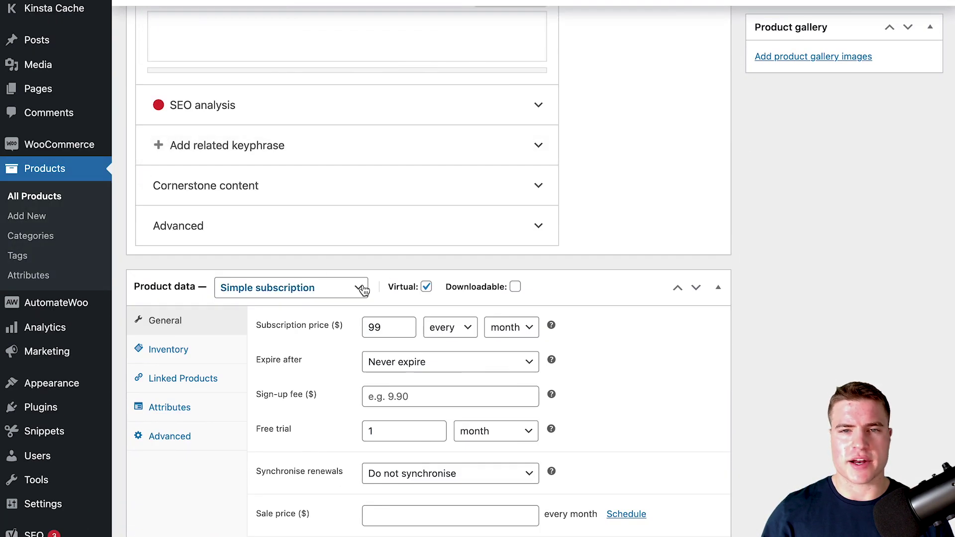
pyautogui.scroll(9, 371, 230)
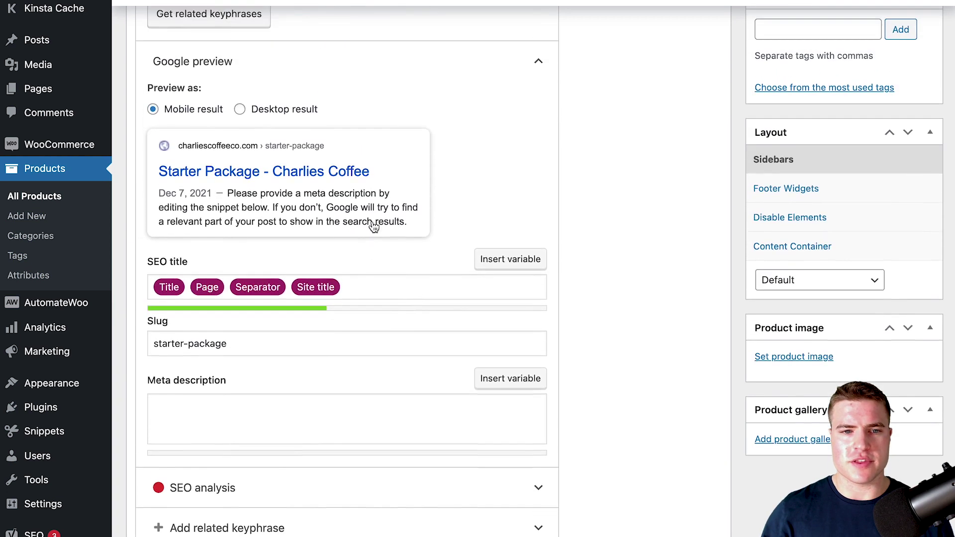
pyautogui.scroll(2, 374, 227)
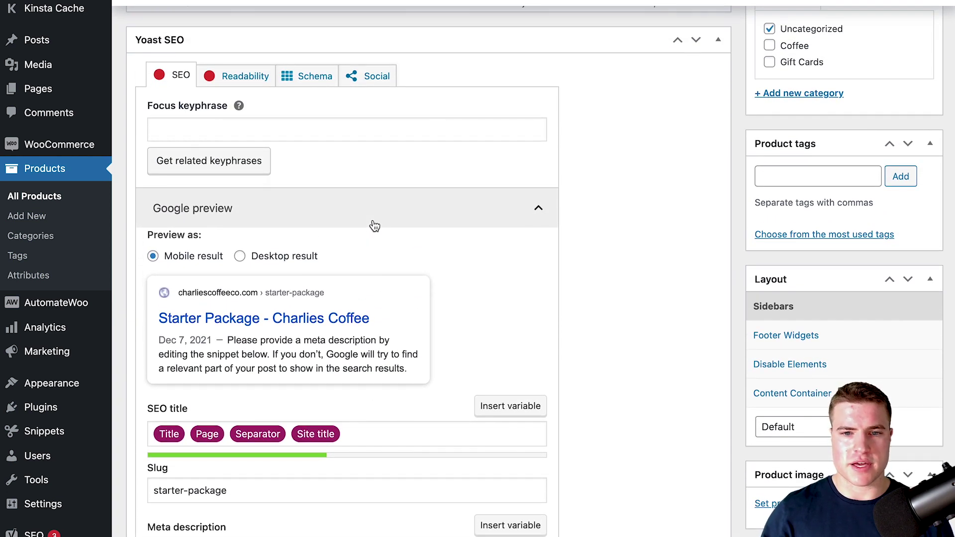
pyautogui.scroll(-15, 479, 239)
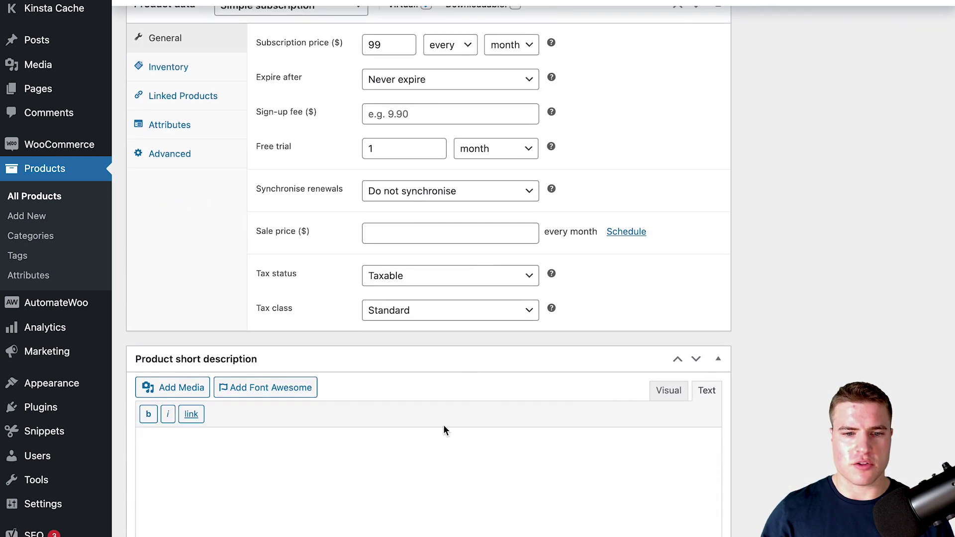
pyautogui.scroll(1, 428, 456)
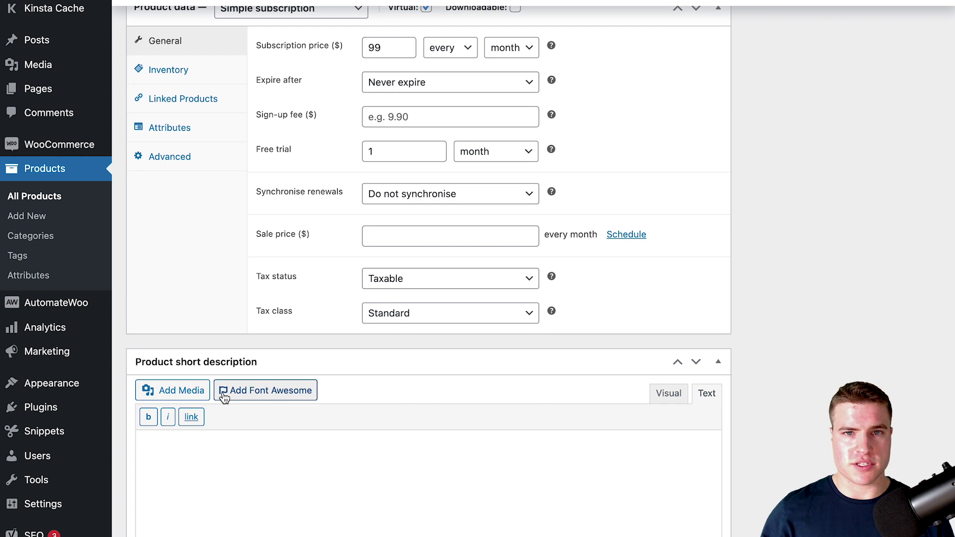
pyautogui.click(79, 433)
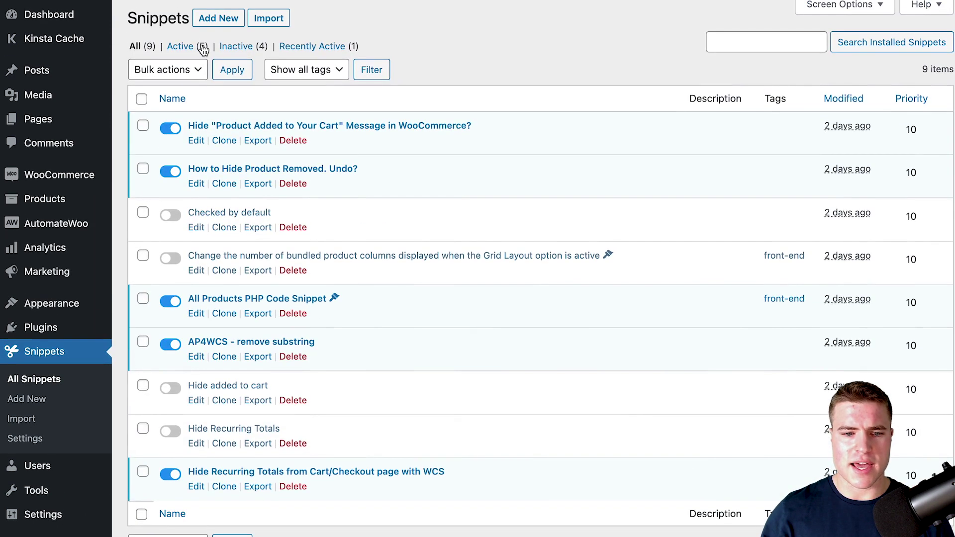
# Step: Create, save and activate a snippet 'Move Yoast to bottom' that filters wpseo_metabox_prio to 'low'
pyautogui.click(219, 18)
pyautogui.click(347, 52)
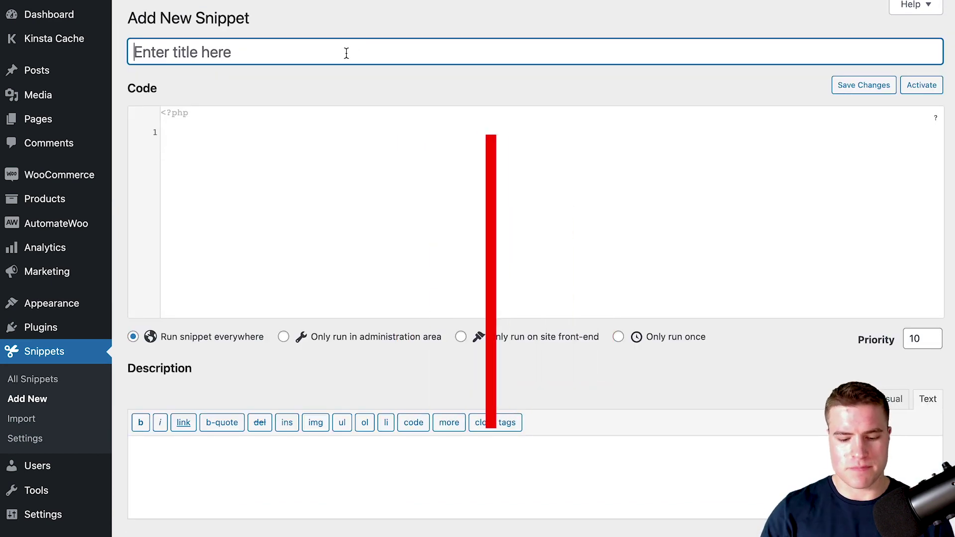
pyautogui.write('Move ')
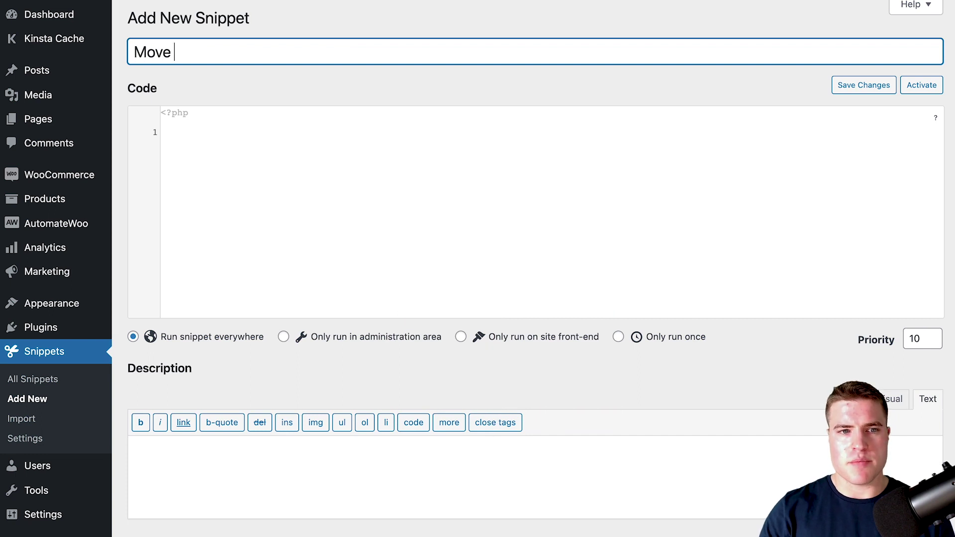
pyautogui.write('Yoast to bottom')
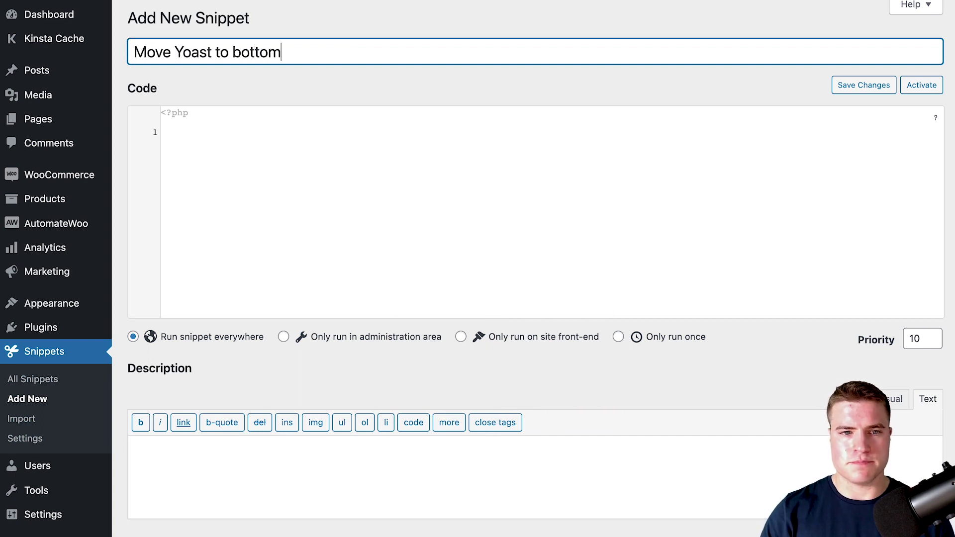
pyautogui.click(261, 151)
pyautogui.write("function move_yoast_to_bottom() {     return 'low'; } add_filter( 'wpseo_metabox_prio', 'move_yoast_to_bottom' );")
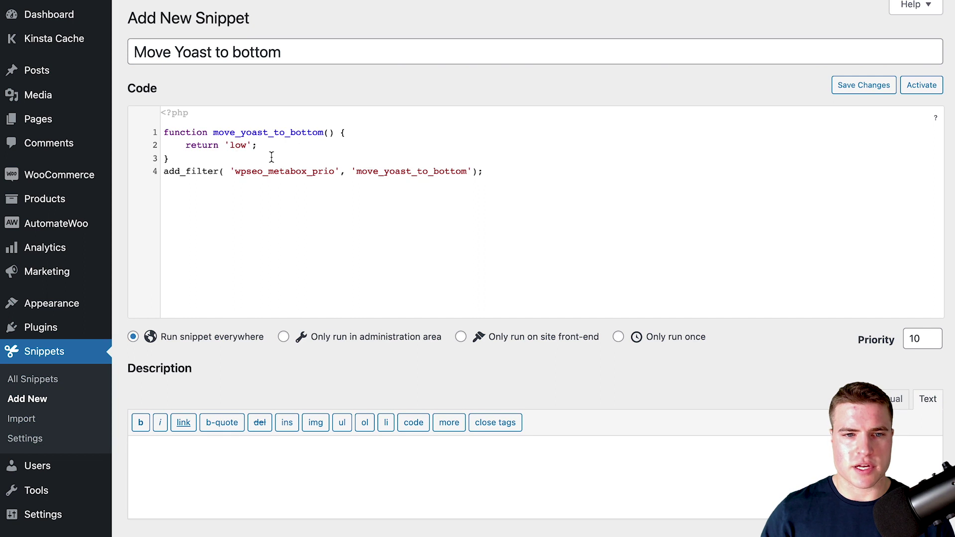
pyautogui.scroll(-2, 239, 299)
pyautogui.click(214, 516)
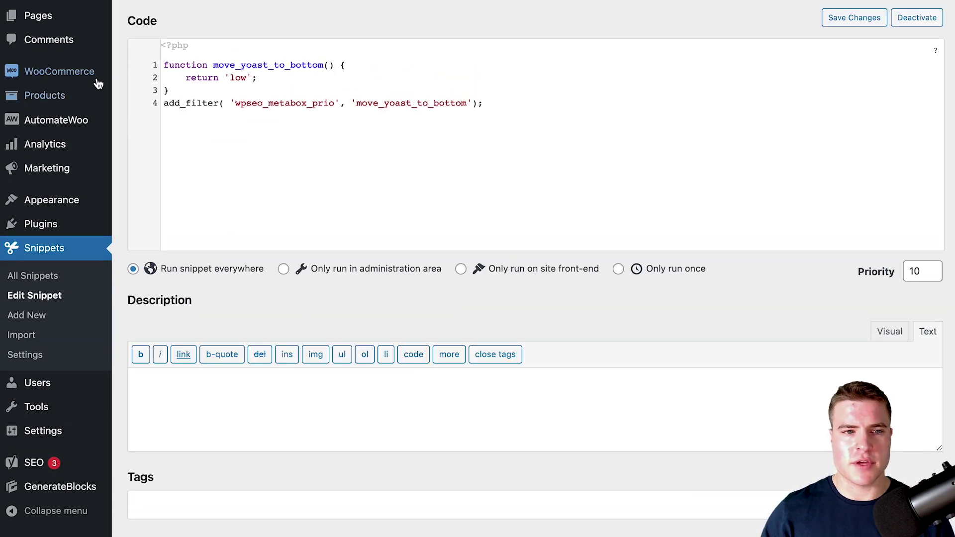
# Step: Reopen Starter Package and confirm Yoast SEO now appears below the short description
pyautogui.click(92, 95)
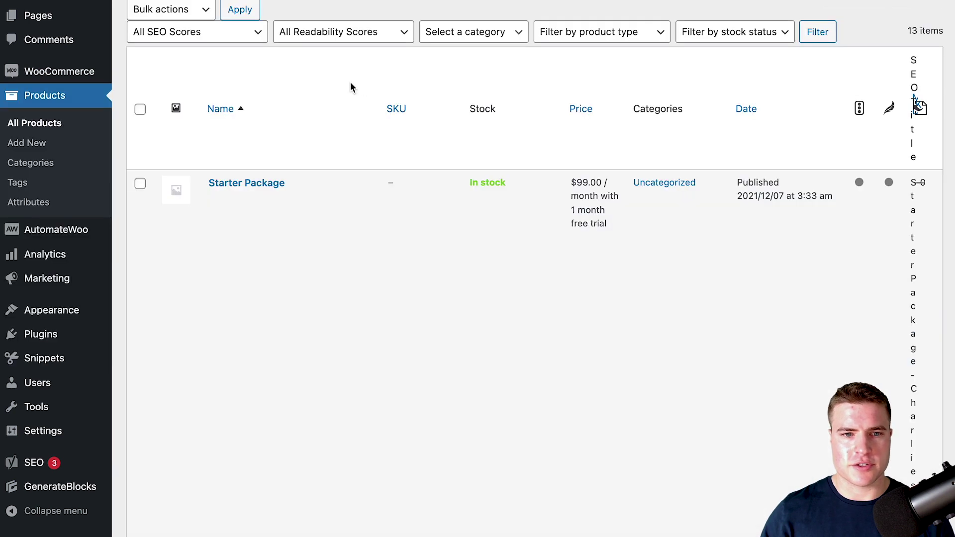
pyautogui.scroll(1, 329, 140)
pyautogui.scroll(-1, 300, 194)
pyautogui.click(252, 199)
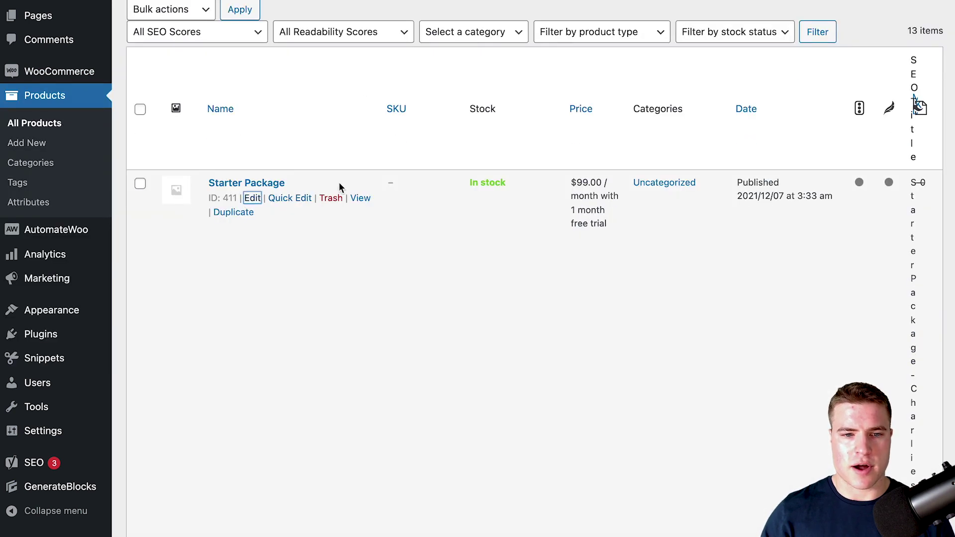
pyautogui.scroll(1, 352, 179)
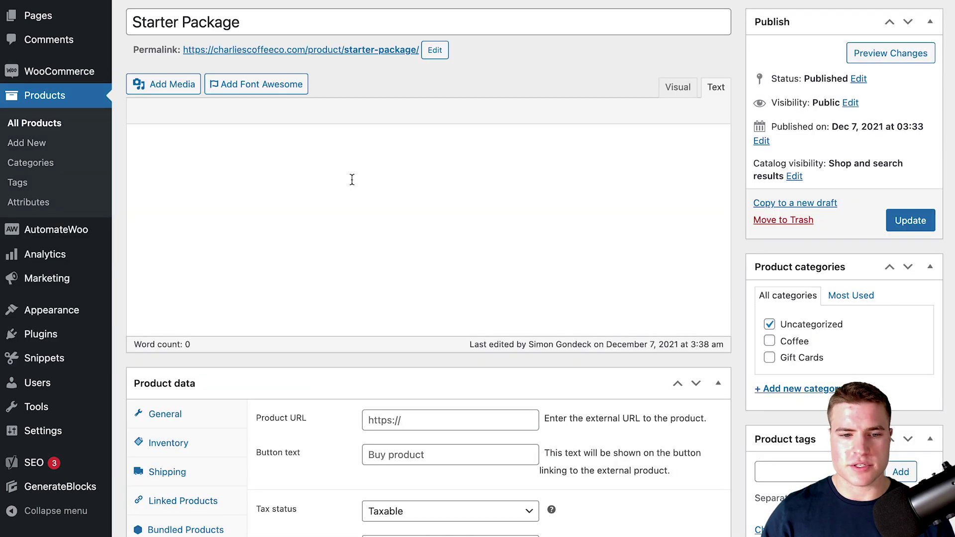
pyautogui.scroll(-20, 354, 181)
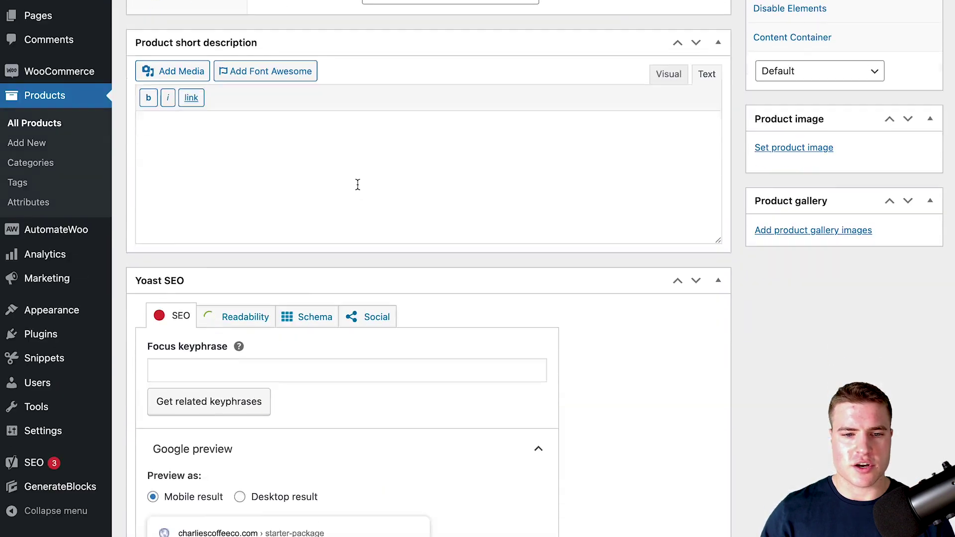
pyautogui.scroll(-15, 357, 184)
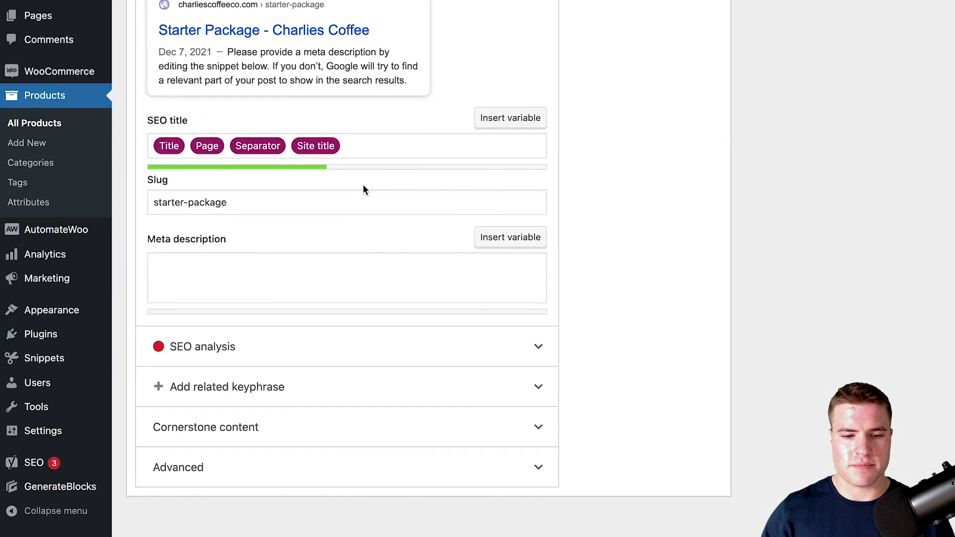
pyautogui.scroll(10, 363, 189)
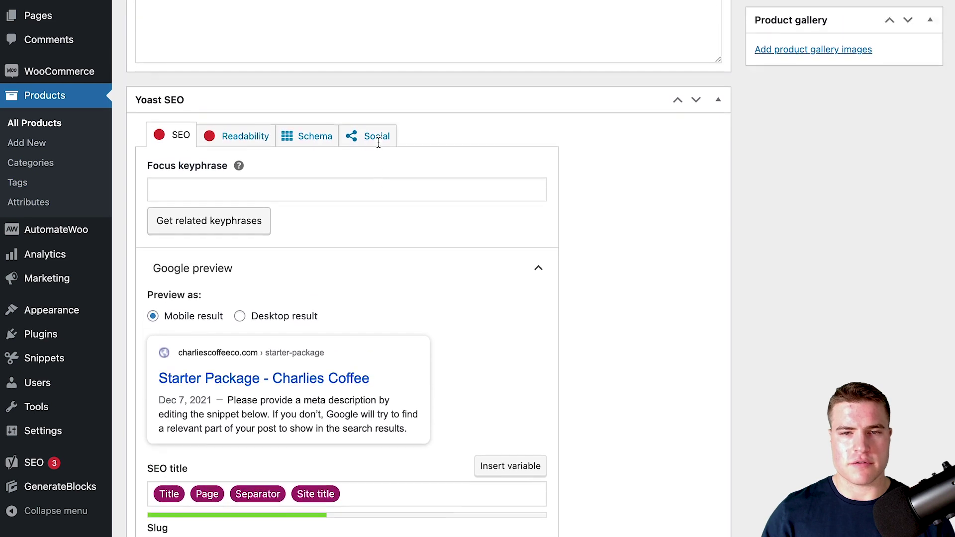
pyautogui.scroll(3, 379, 143)
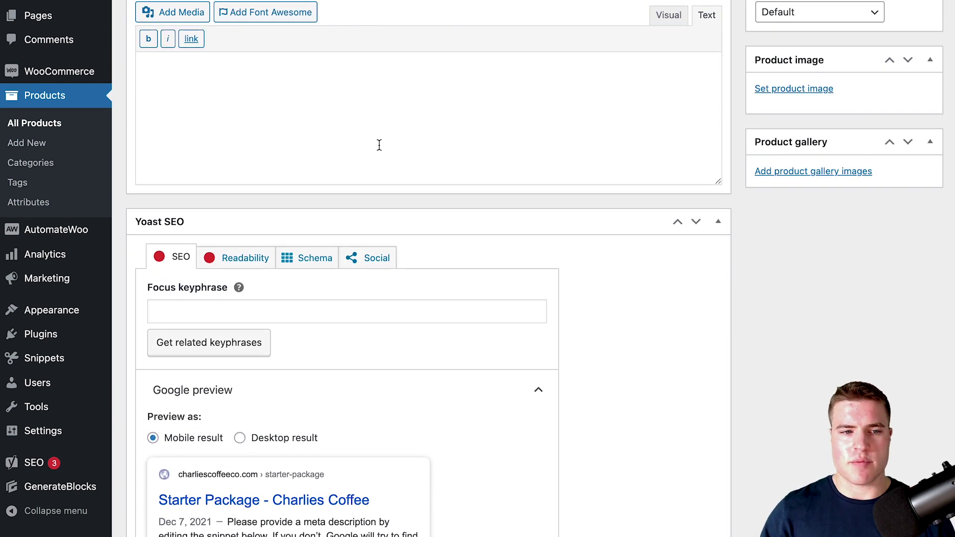
pyautogui.scroll(3, 379, 145)
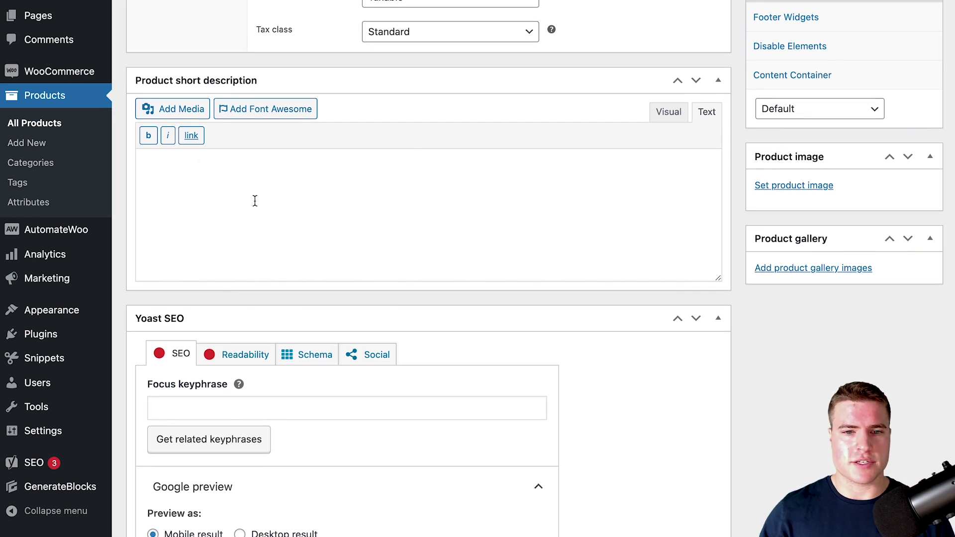
# Step: Deactivate the Move Yoast to bottom snippet from the All Snippets list
pyautogui.click(83, 370)
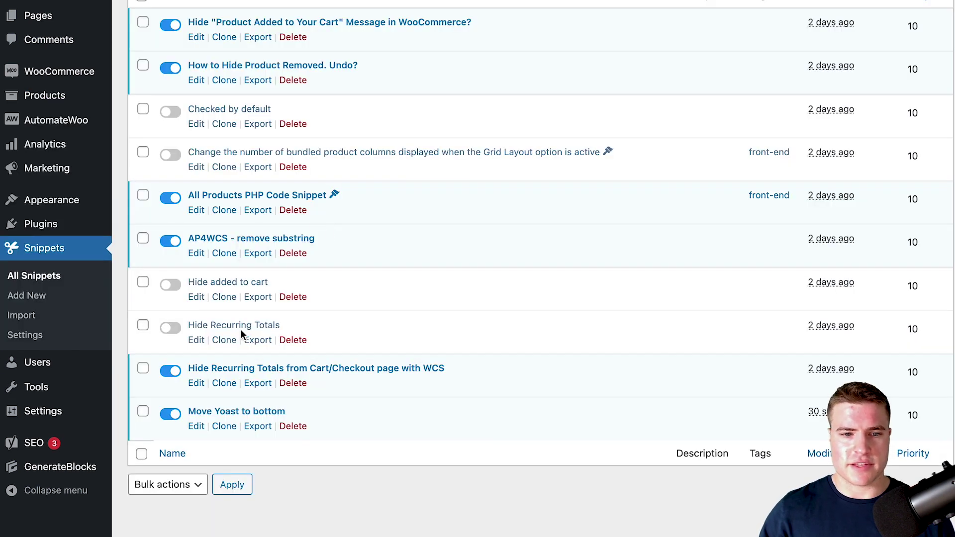
pyautogui.click(170, 414)
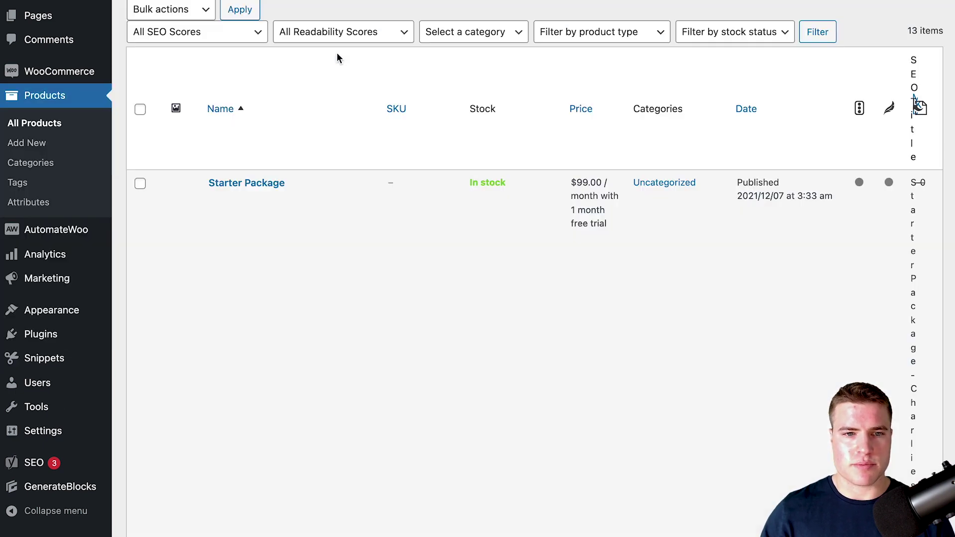
# Step: Open Starter Package and drag the collapsed Yoast SEO box below the short description
pyautogui.click(252, 198)
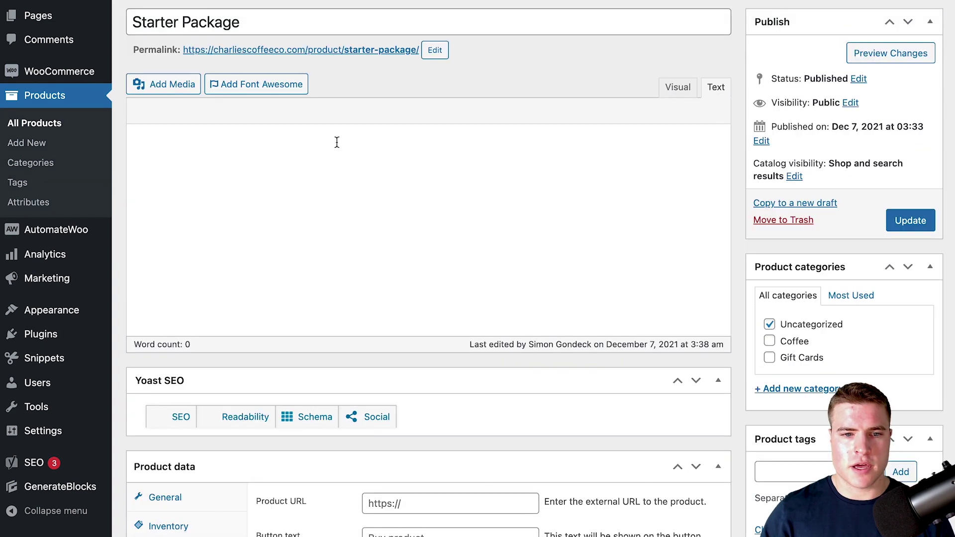
pyautogui.scroll(-5, 375, 159)
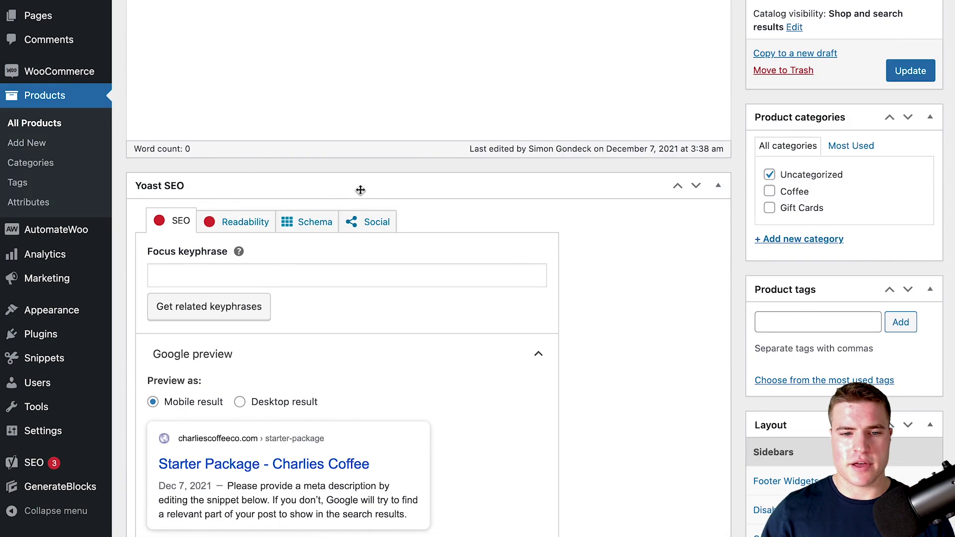
pyautogui.click(718, 188)
pyautogui.moveTo(533, 124); pyautogui.dragTo(532, 463)
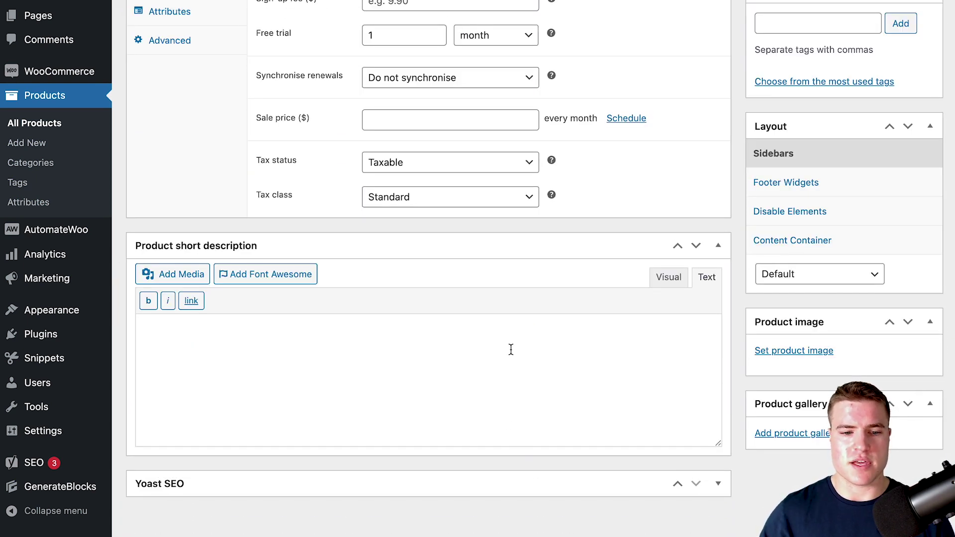
# Step: Expand the Yoast SEO box again and update the product
pyautogui.click(718, 483)
pyautogui.scroll(-7, 640, 395)
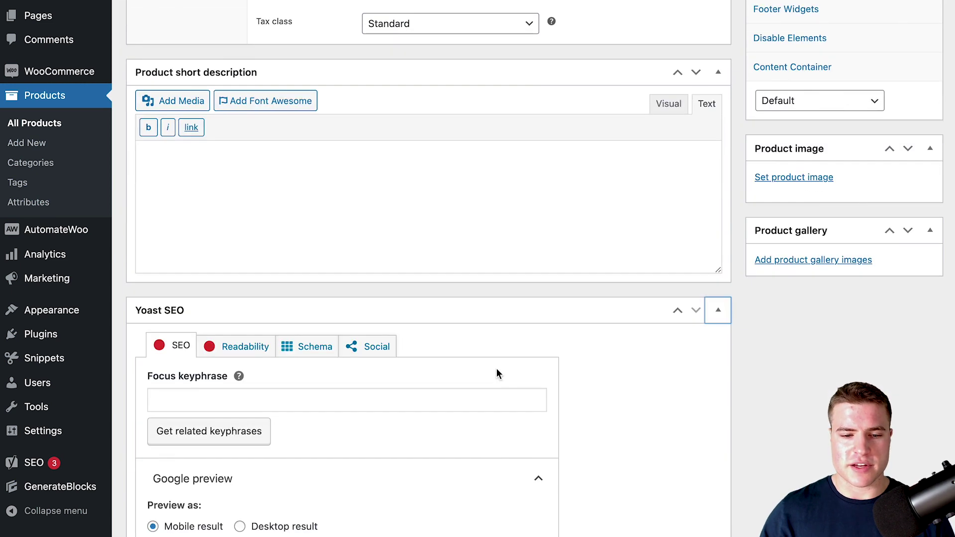
pyautogui.scroll(-2, 547, 338)
pyautogui.scroll(14, 637, 327)
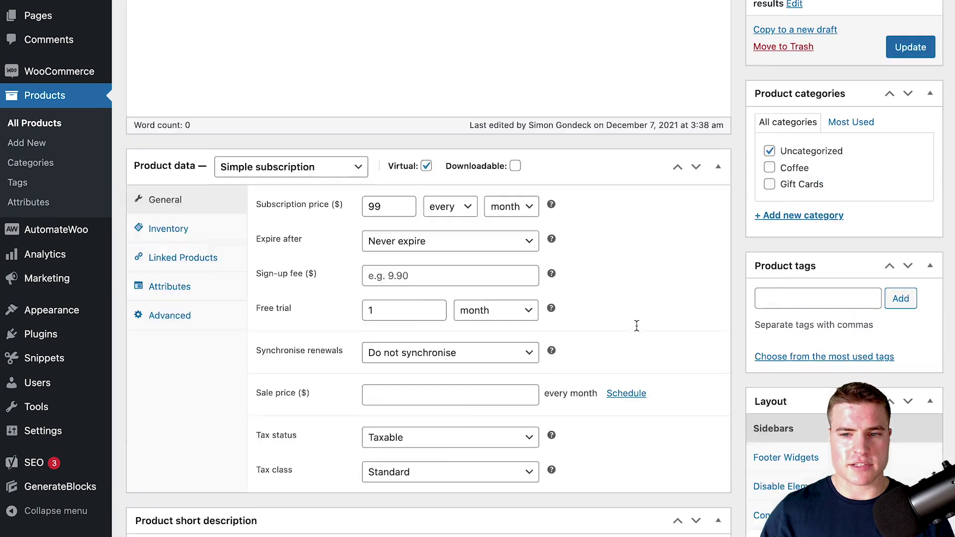
pyautogui.click(929, 171)
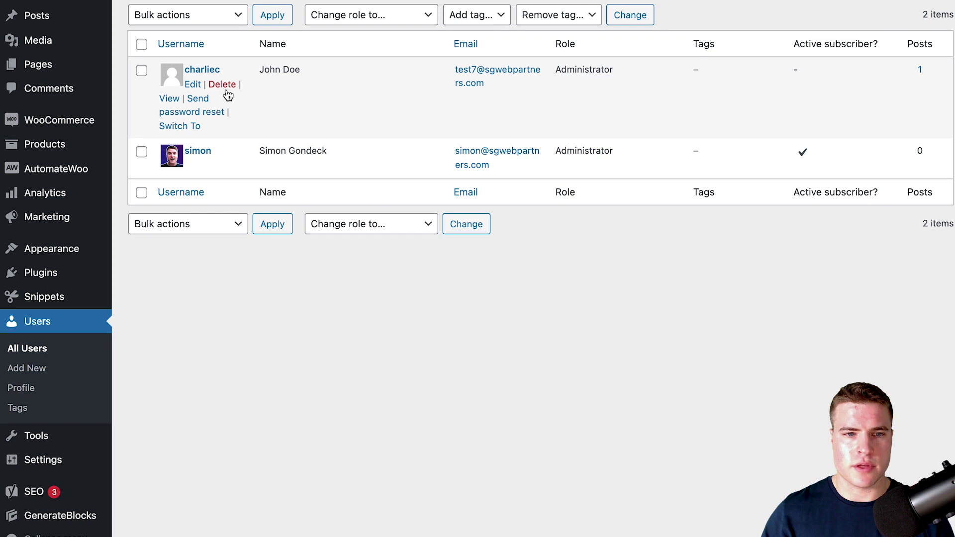
# Step: Switch the session to the other administrator user
pyautogui.click(183, 127)
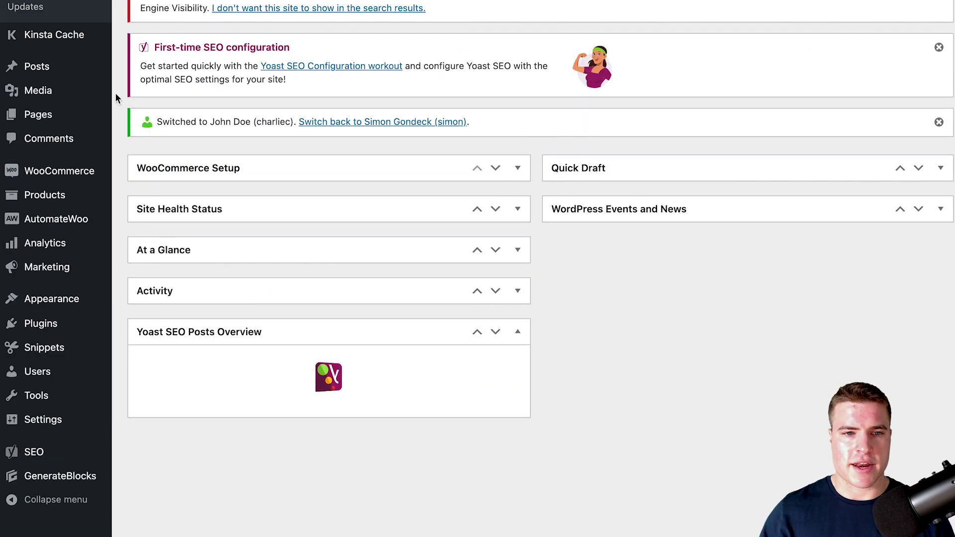
pyautogui.moveTo(91, 97)
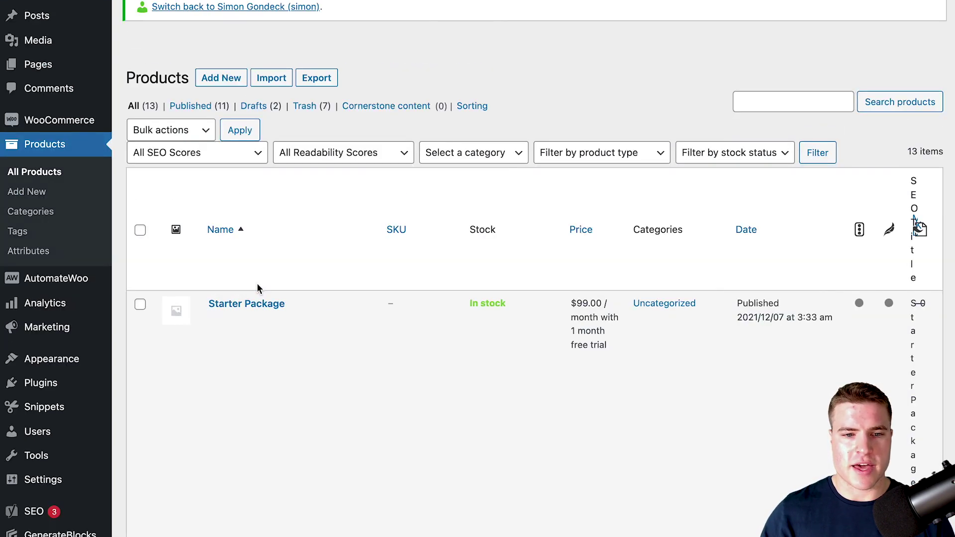
# Step: Open Starter Package as the other administrator and see Yoast SEO still above Product data
pyautogui.moveTo(254, 333)
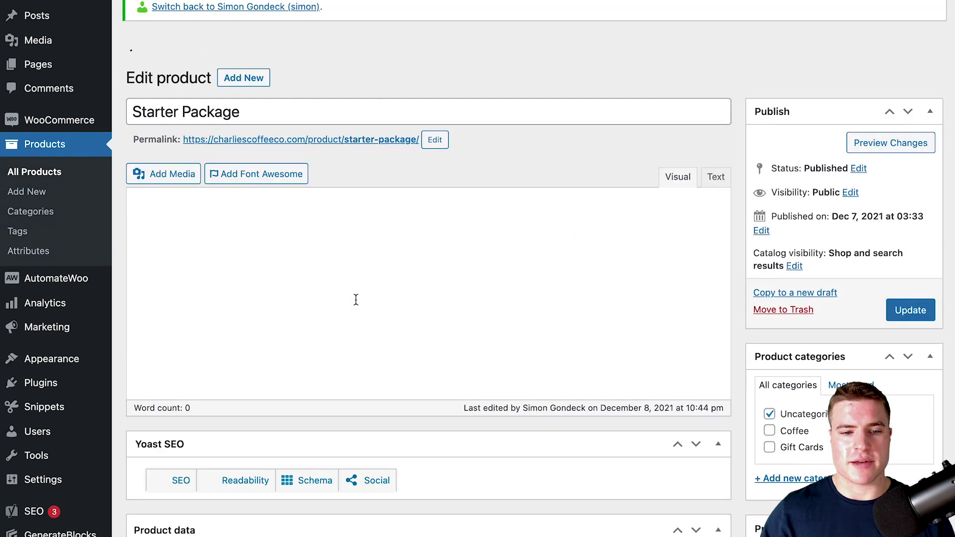
pyautogui.scroll(-3, 360, 303)
pyautogui.scroll(-2, 360, 303)
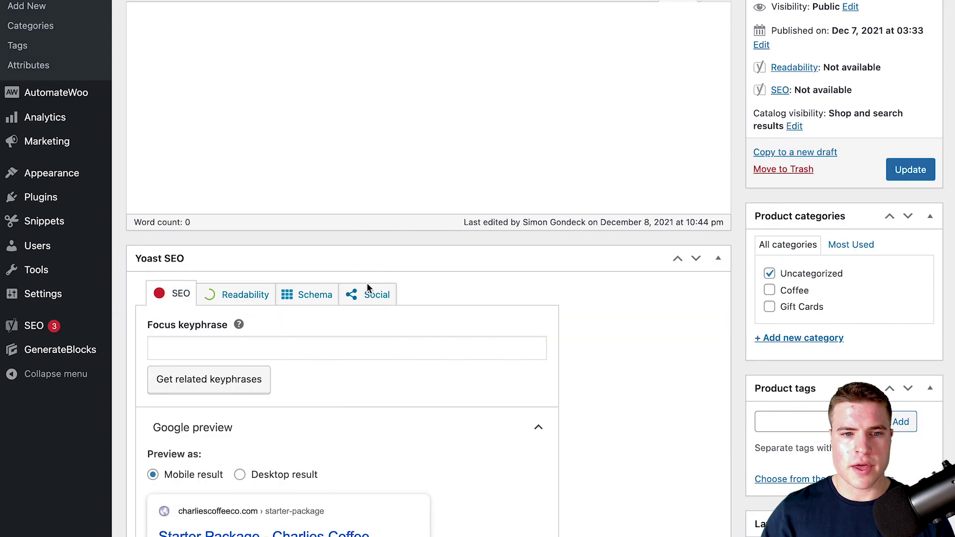
pyautogui.scroll(-4, 348, 249)
pyautogui.scroll(10, 385, 226)
pyautogui.scroll(-5, 385, 227)
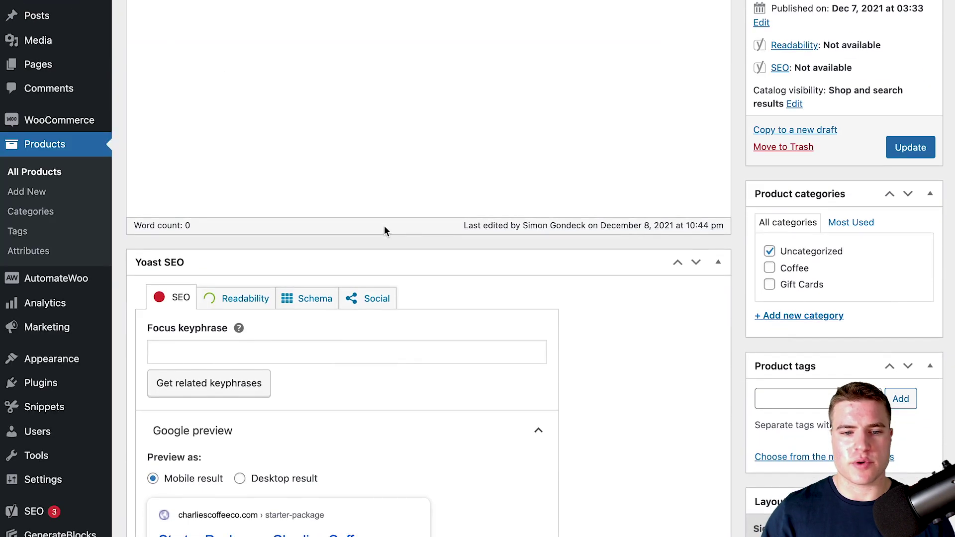
pyautogui.scroll(-3, 384, 231)
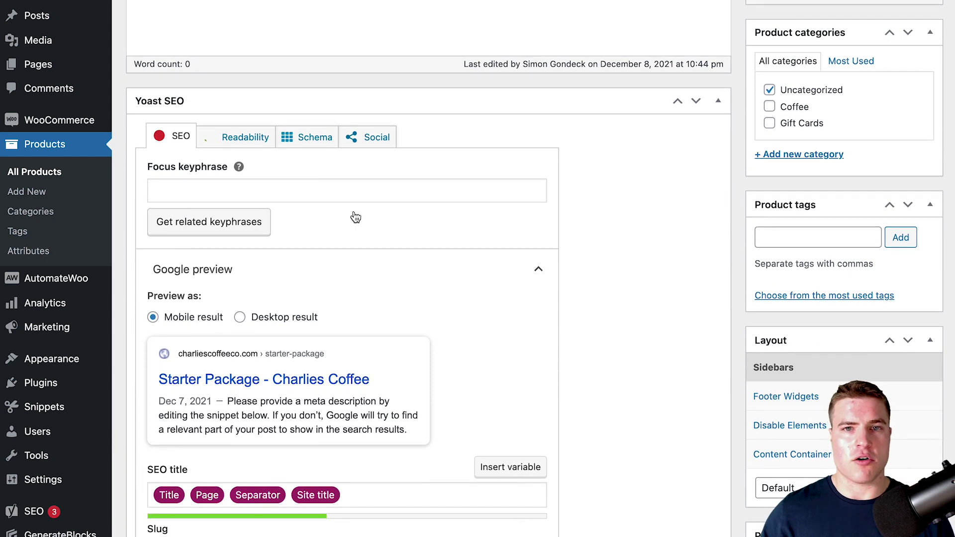
pyautogui.scroll(-12, 355, 215)
pyautogui.scroll(2, 354, 215)
pyautogui.scroll(8, 354, 216)
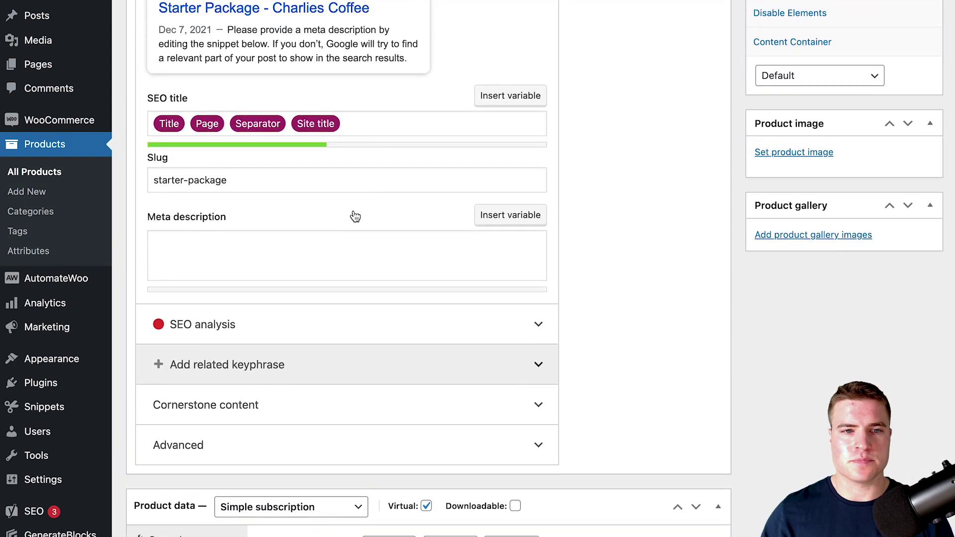
pyautogui.scroll(3, 507, 185)
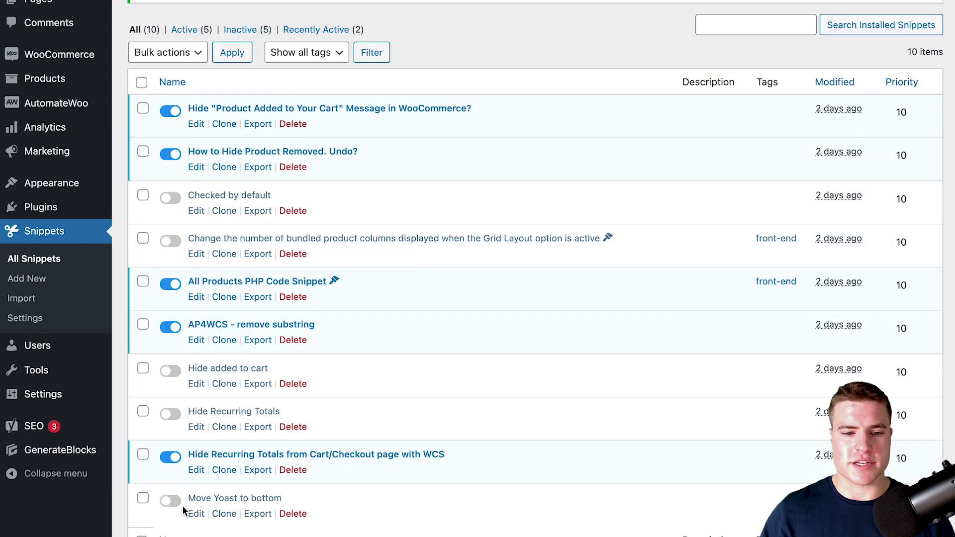
# Step: Reactivate the Move Yoast to bottom snippet
pyautogui.scroll(-1, 182, 505)
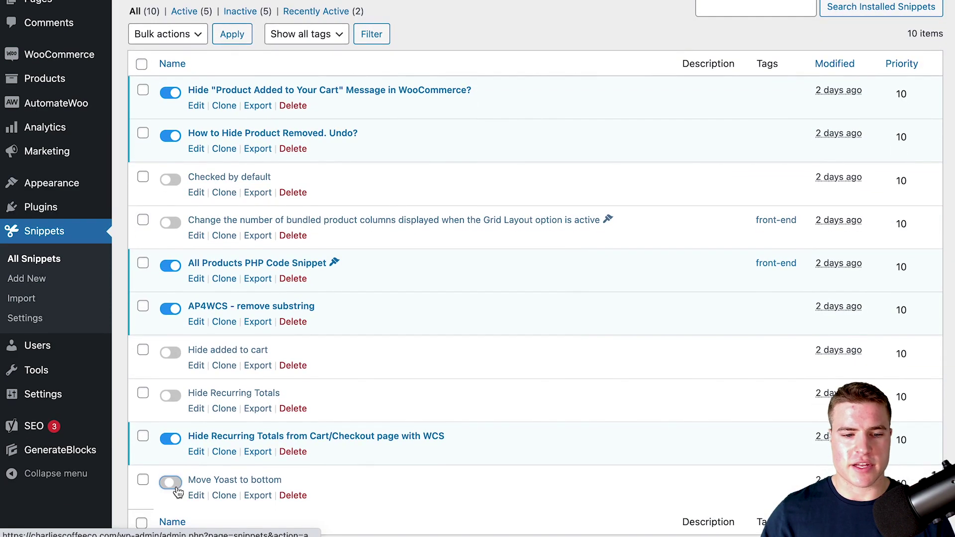
pyautogui.click(170, 480)
pyautogui.scroll(1, 336, 405)
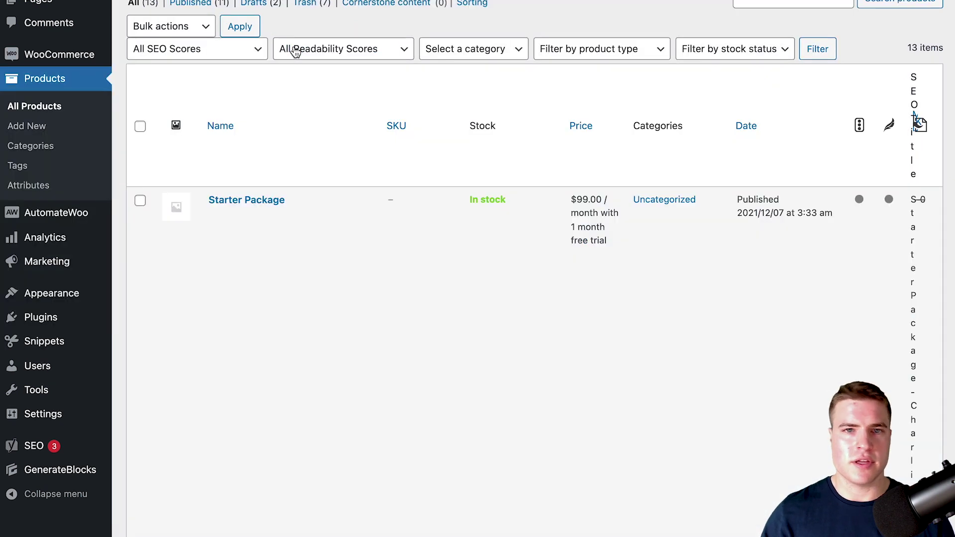
pyautogui.scroll(-1, 238, 259)
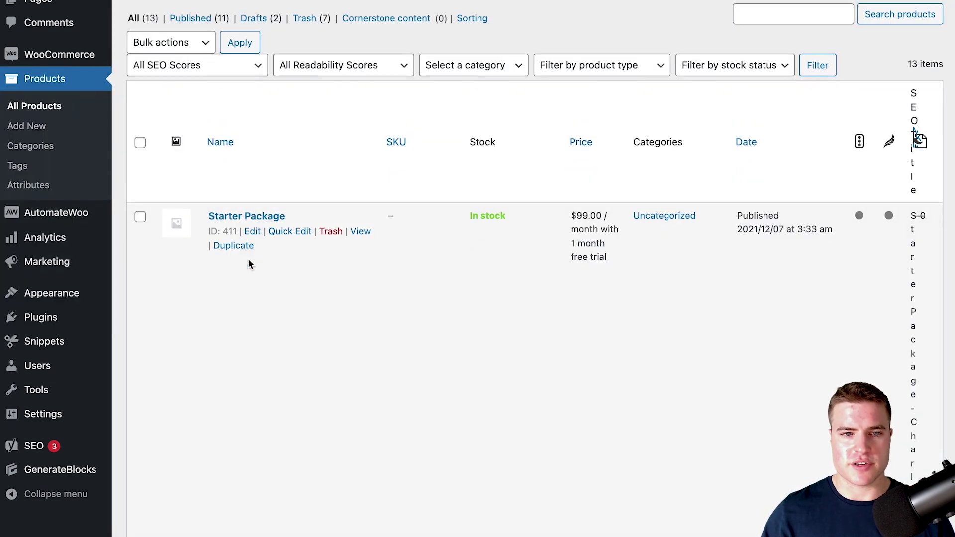
# Step: Reopen Starter Package and confirm Yoast SEO now sits below the short description
pyautogui.click(252, 232)
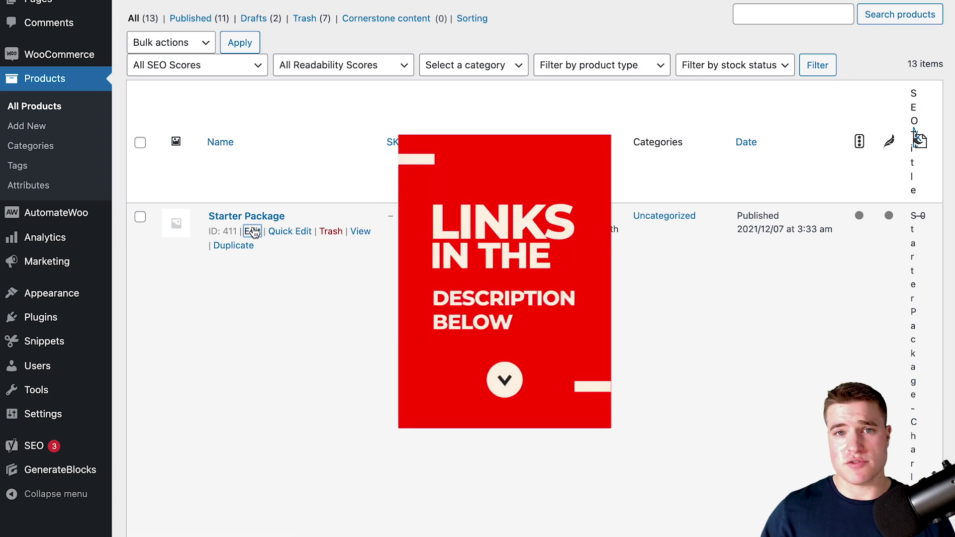
pyautogui.scroll(-3, 258, 232)
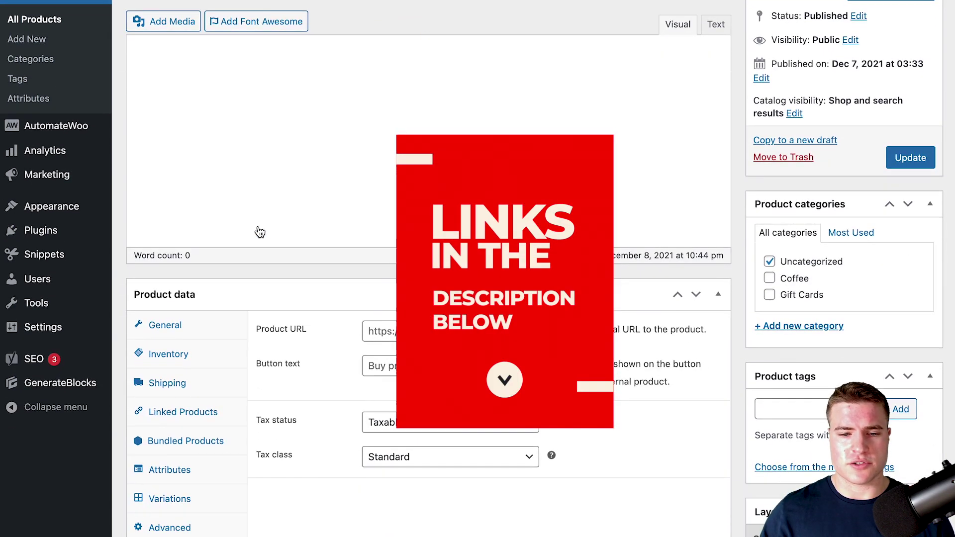
pyautogui.scroll(-8, 258, 229)
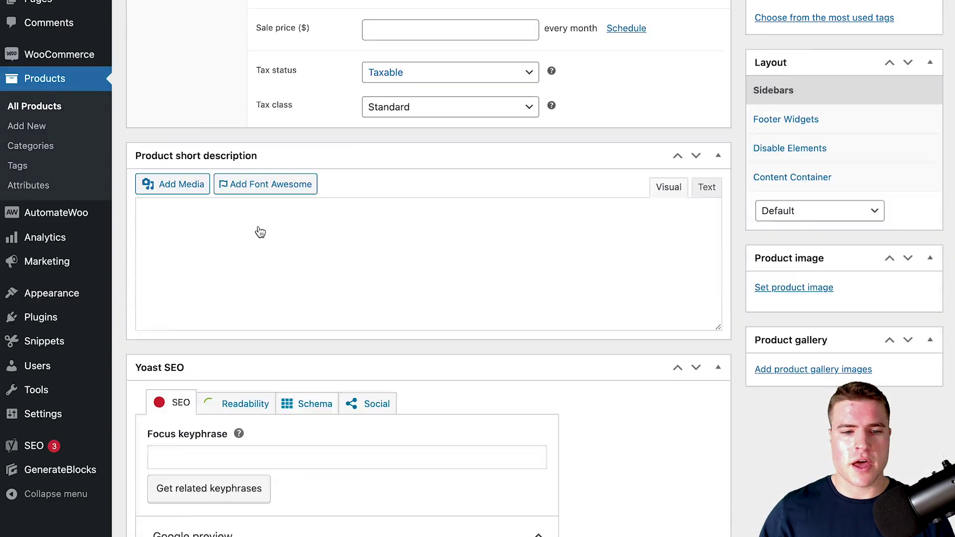
pyautogui.scroll(5, 258, 229)
pyautogui.scroll(-1, 264, 229)
pyautogui.scroll(-6, 270, 226)
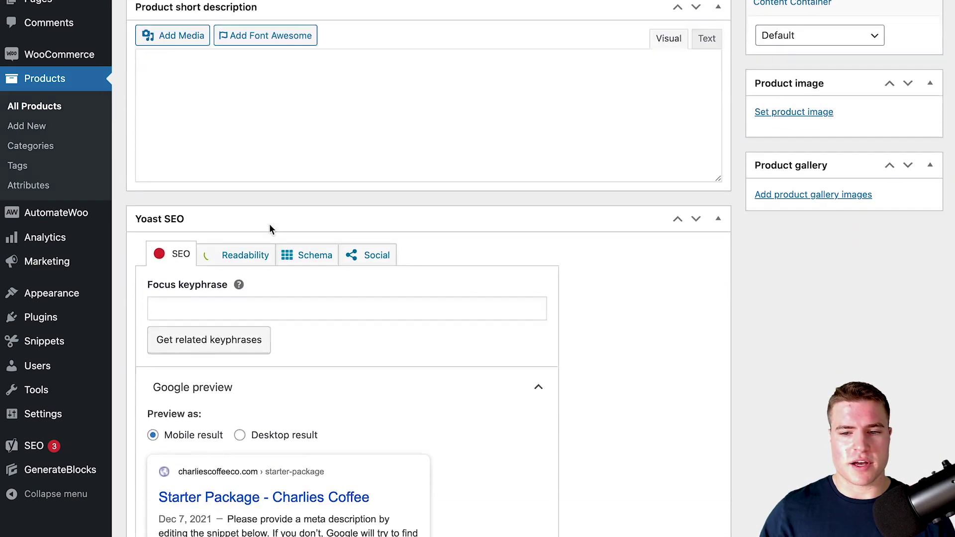
pyautogui.scroll(5, 269, 226)
pyautogui.scroll(-2, 278, 230)
pyautogui.scroll(-12, 278, 229)
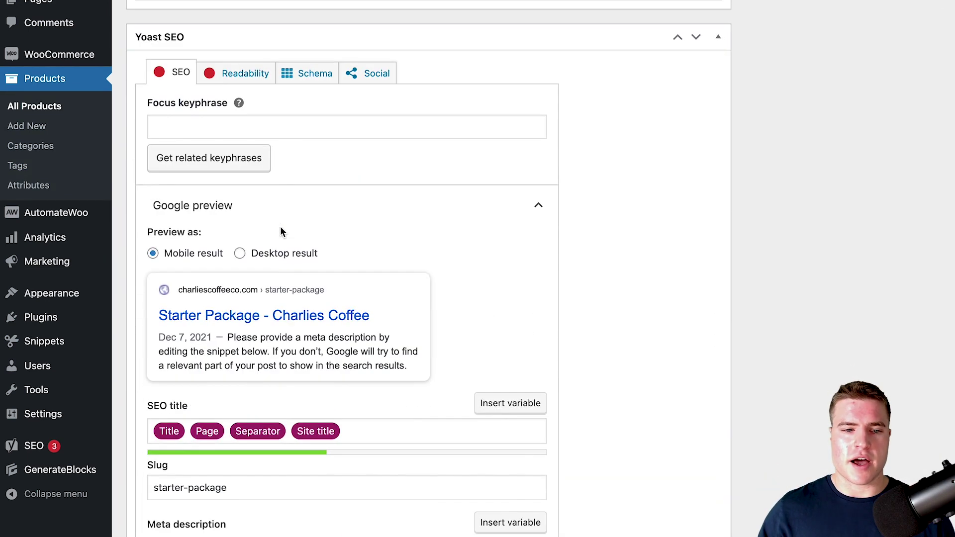
pyautogui.scroll(-1, 273, 228)
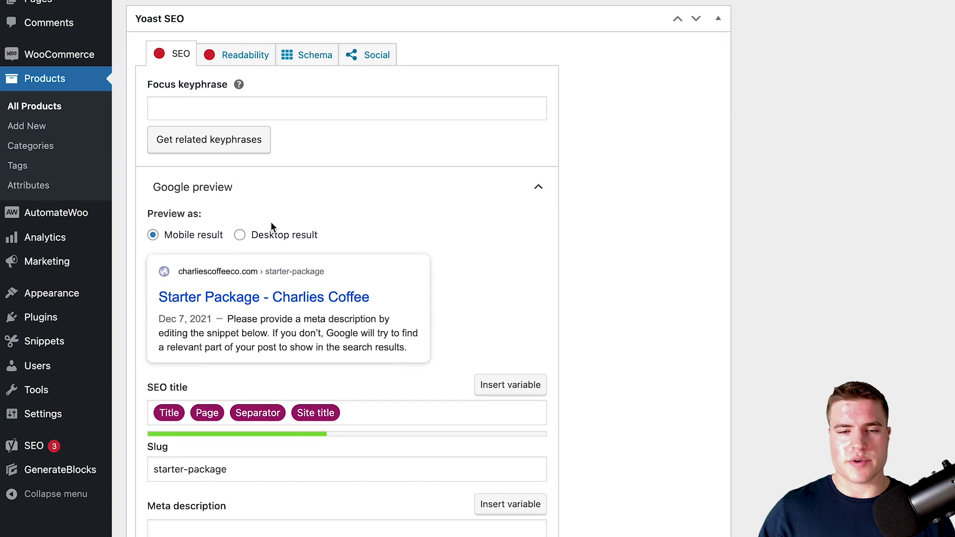
pyautogui.scroll(-1, 271, 222)
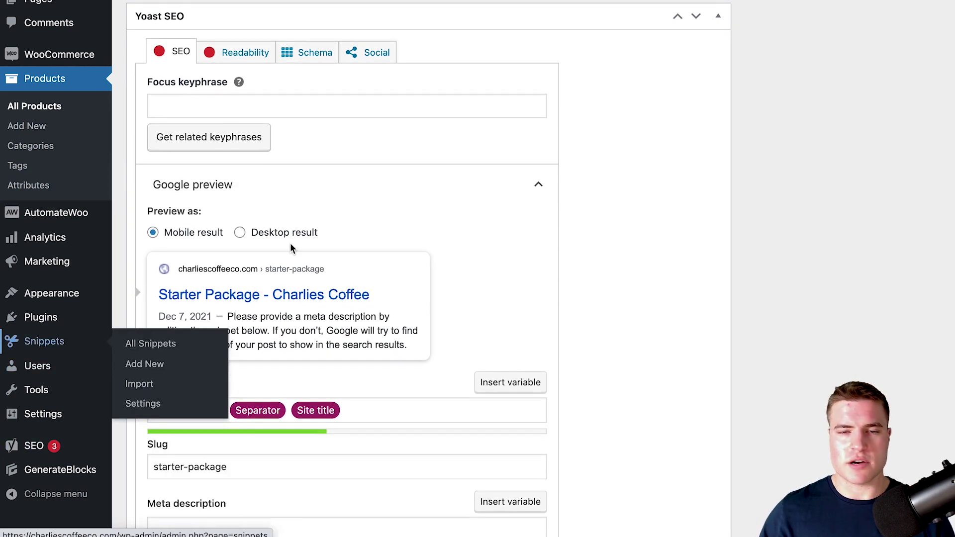
# Step: Open the Move Yoast to bottom snippet to review its wpseo_metabox_prio filter code
pyautogui.scroll(3, 290, 242)
pyautogui.scroll(-4, 241, 262)
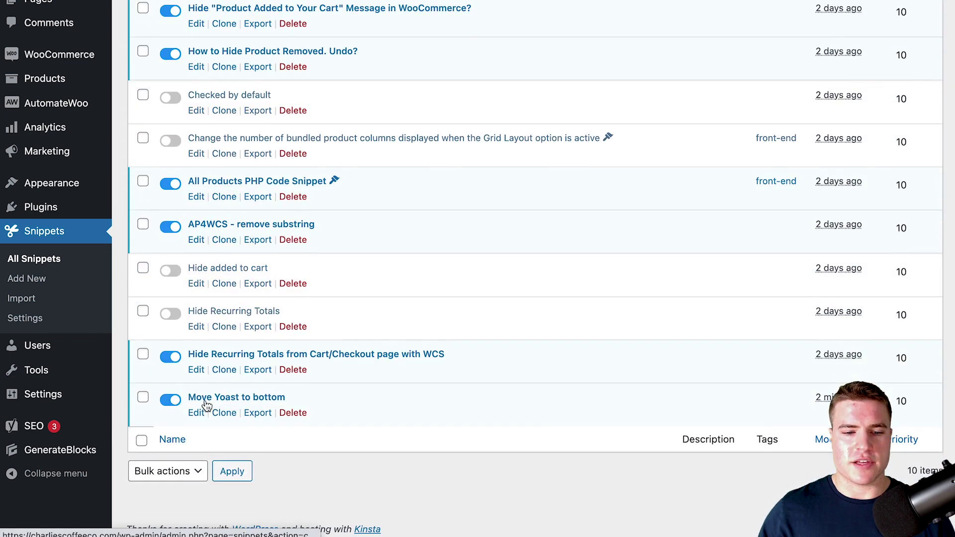
pyautogui.click(202, 412)
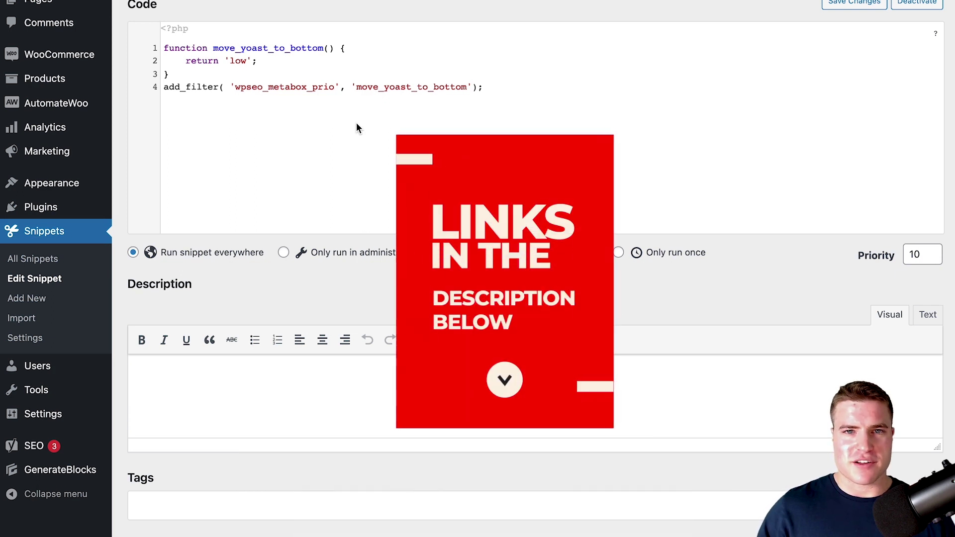
pyautogui.moveTo(64, 80)
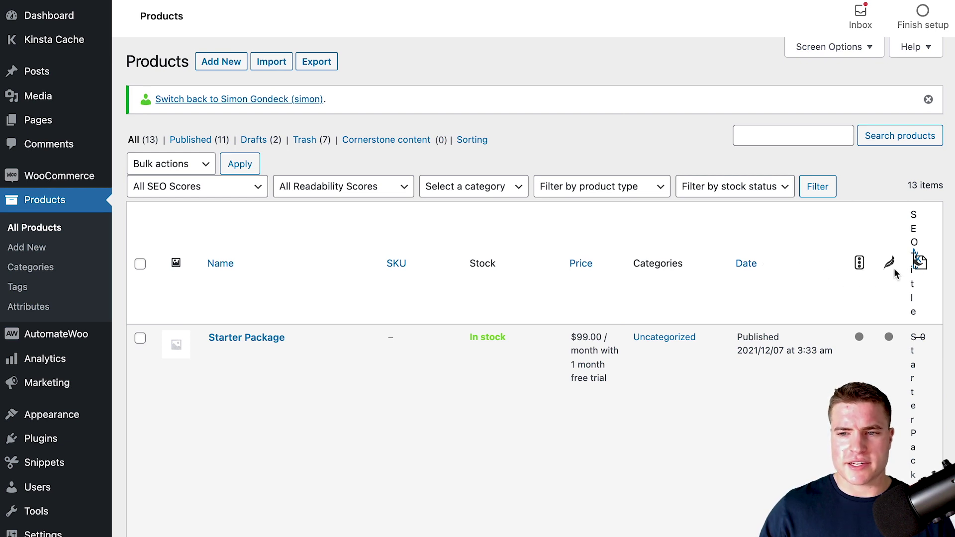
# Step: In Screen Options, hide SEO score, Readability, SEO Title, Meta Desc., Keyphrase and Outgoing internal links columns
pyautogui.click(829, 47)
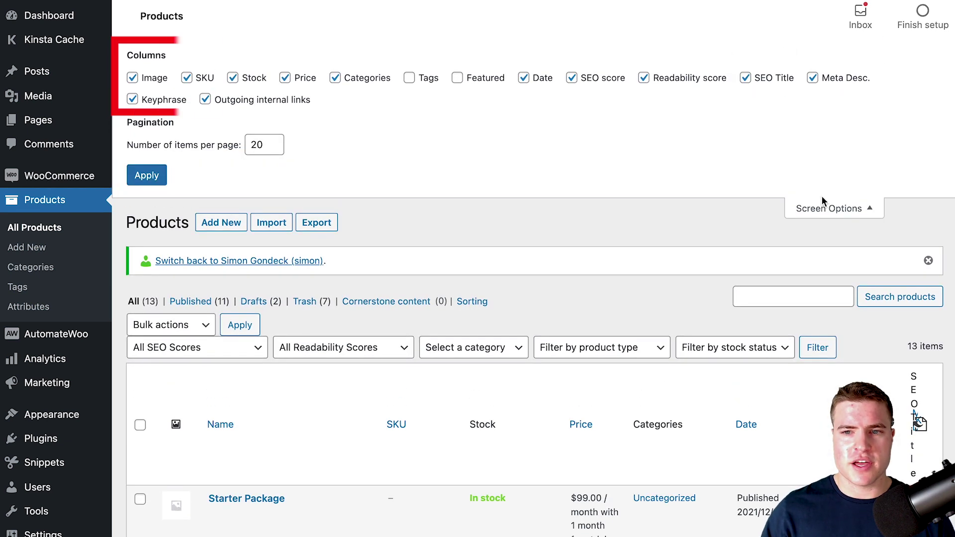
pyautogui.click(571, 78)
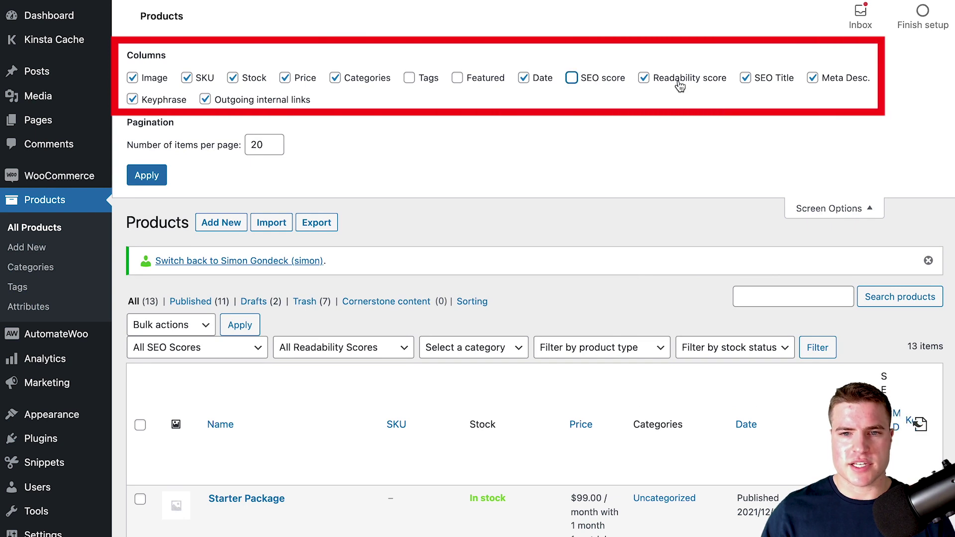
pyautogui.click(643, 79)
pyautogui.click(745, 78)
pyautogui.click(812, 78)
pyautogui.click(205, 99)
pyautogui.click(132, 100)
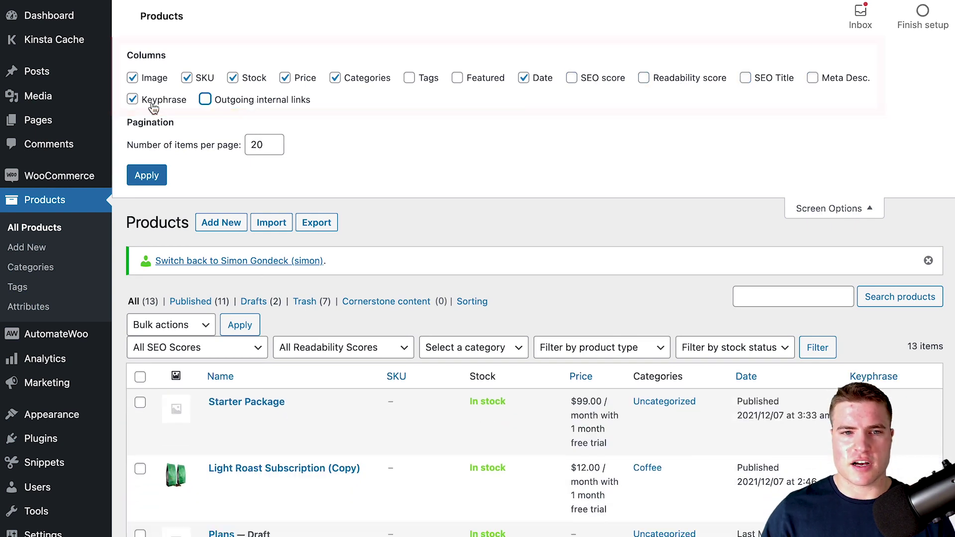
pyautogui.click(149, 175)
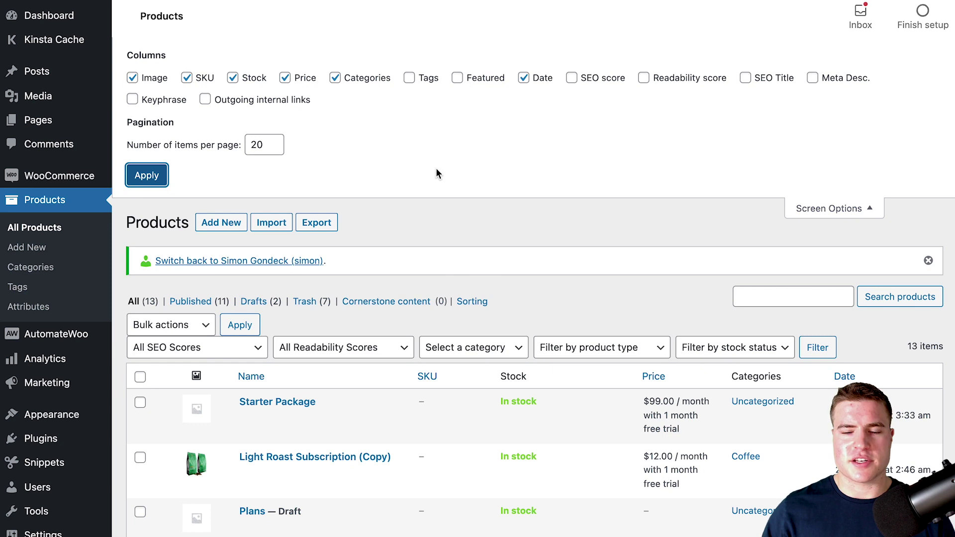